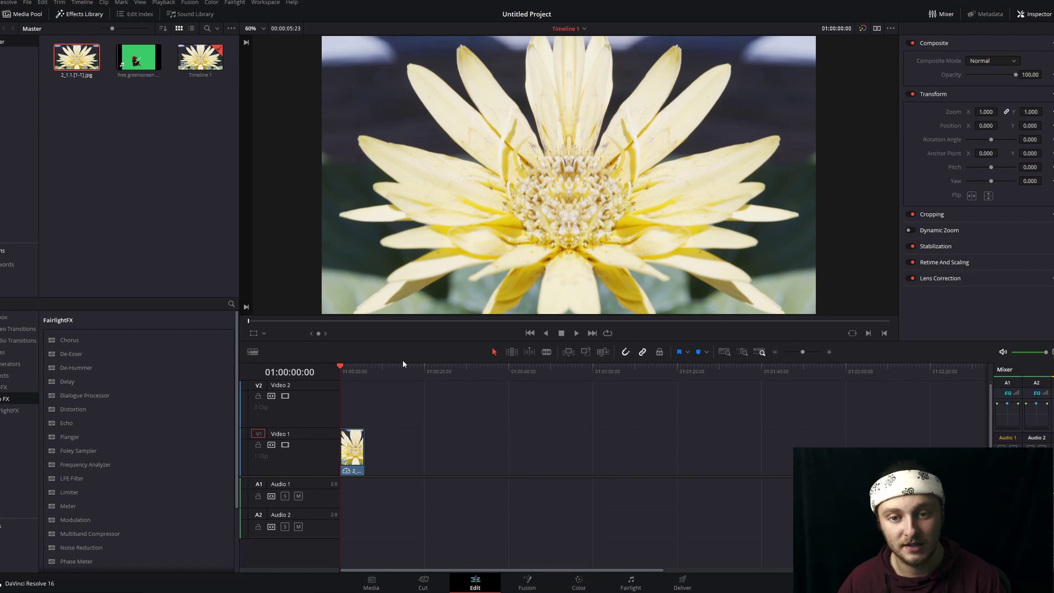
Step: Drop the greenscreen swordsman clip onto V2 at the timeline start and play the stacked clips
left_click_drag(139, 57, 337, 407)
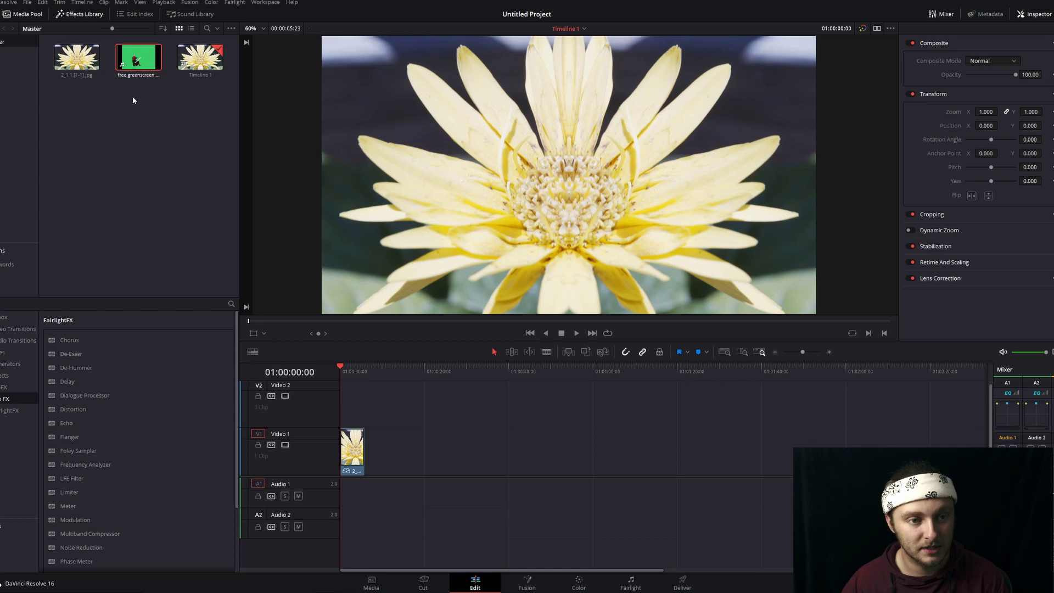
left_click_drag(138, 57, 374, 424)
scroll(460, 426, "down", 2)
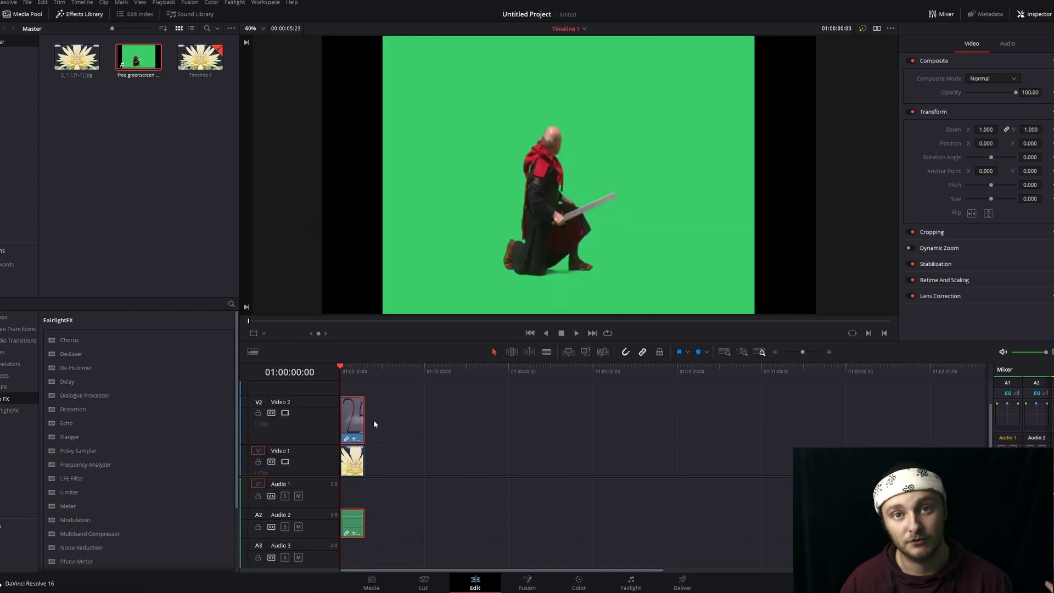
scroll(391, 420, "down", 1)
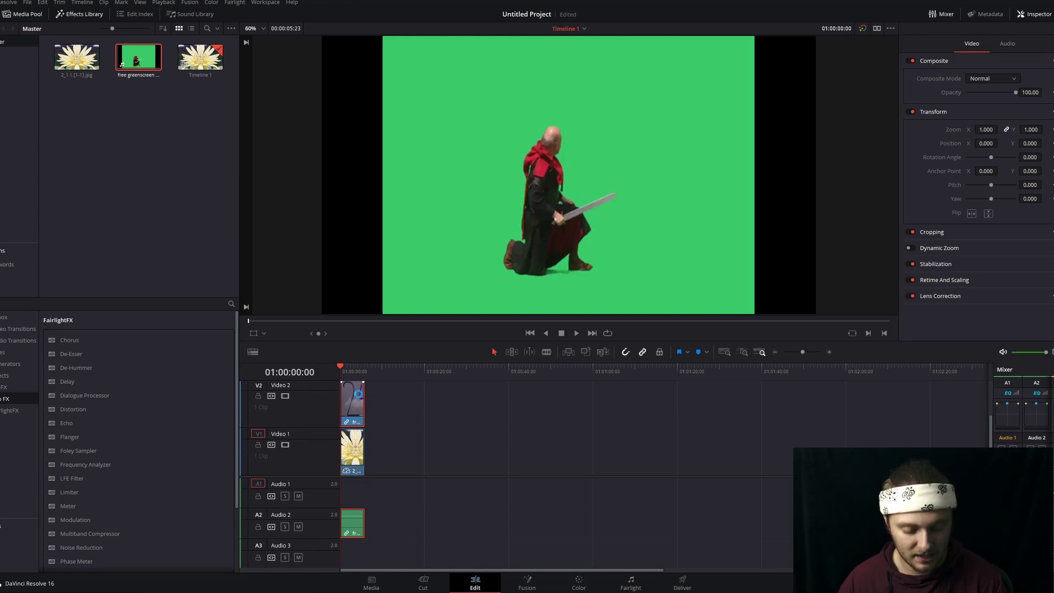
key("space")
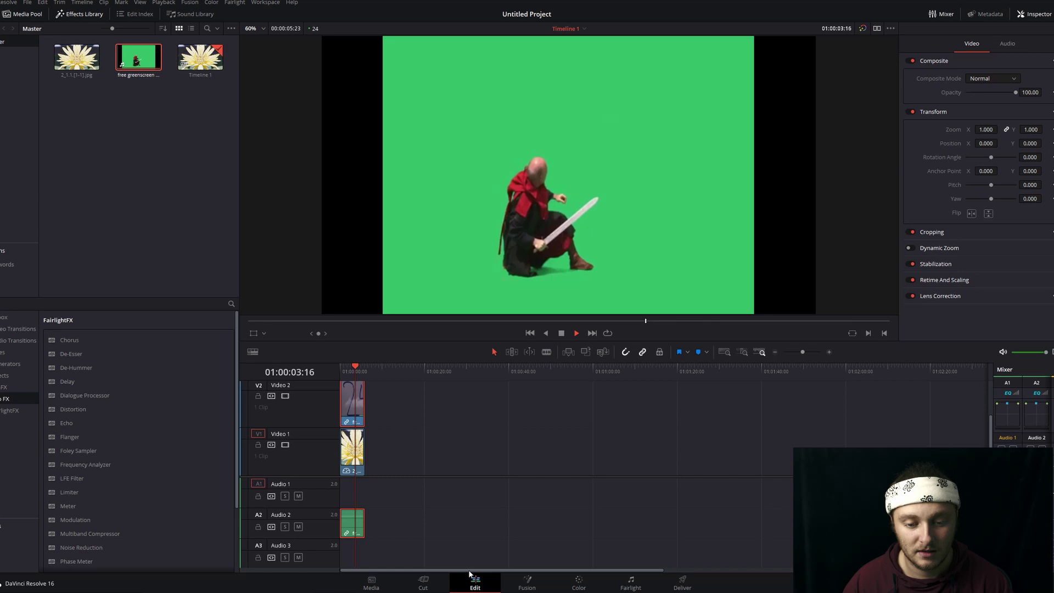
Step: Open the clip in Fusion and spread out the MediaIn1 and MediaOut1 nodes
left_click(527, 581)
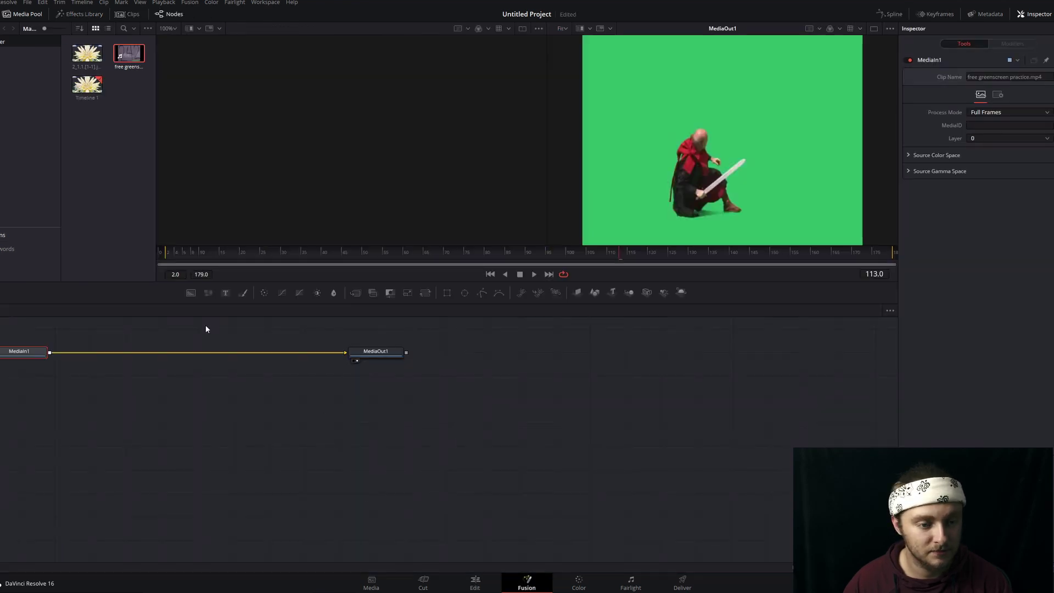
left_click_drag(9, 331, 376, 410)
left_click_drag(376, 354, 602, 409)
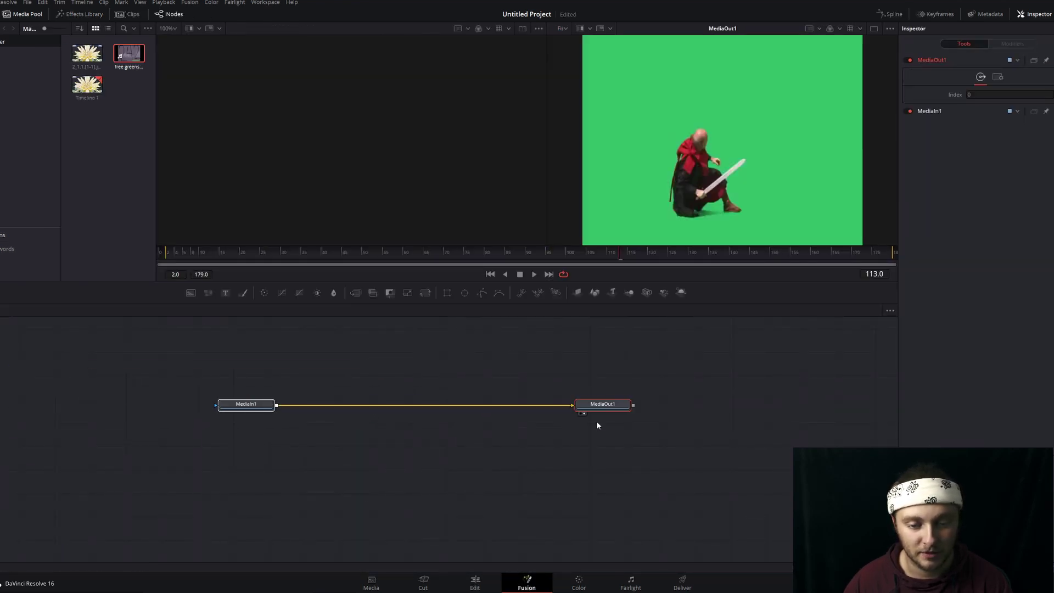
Step: Add a Clean Plate node, pull it off the main chain, and feed it from MediaIn1
left_click(243, 406)
key("shift+space")
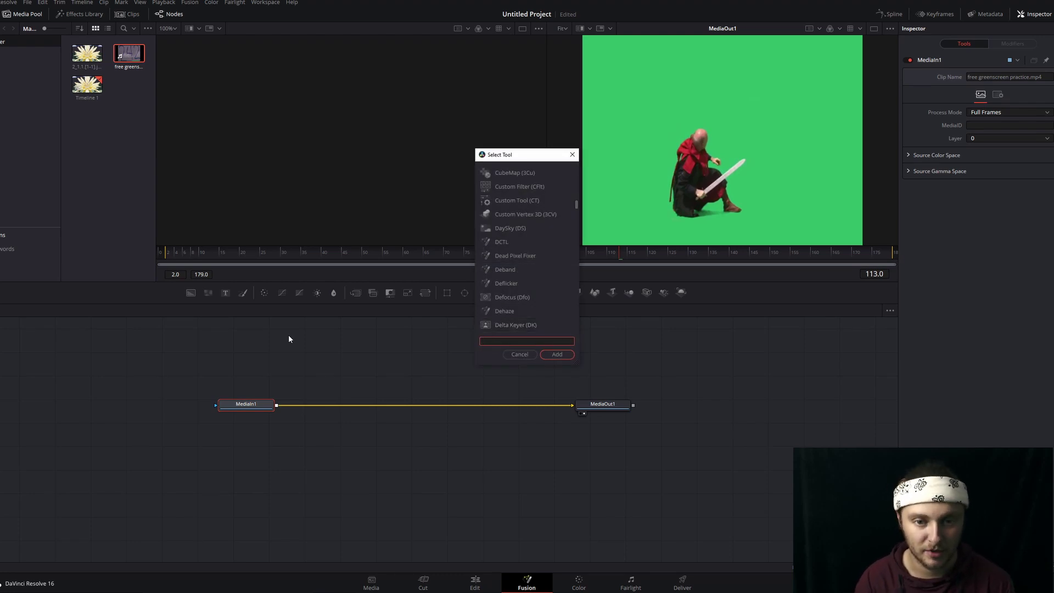
type("clean")
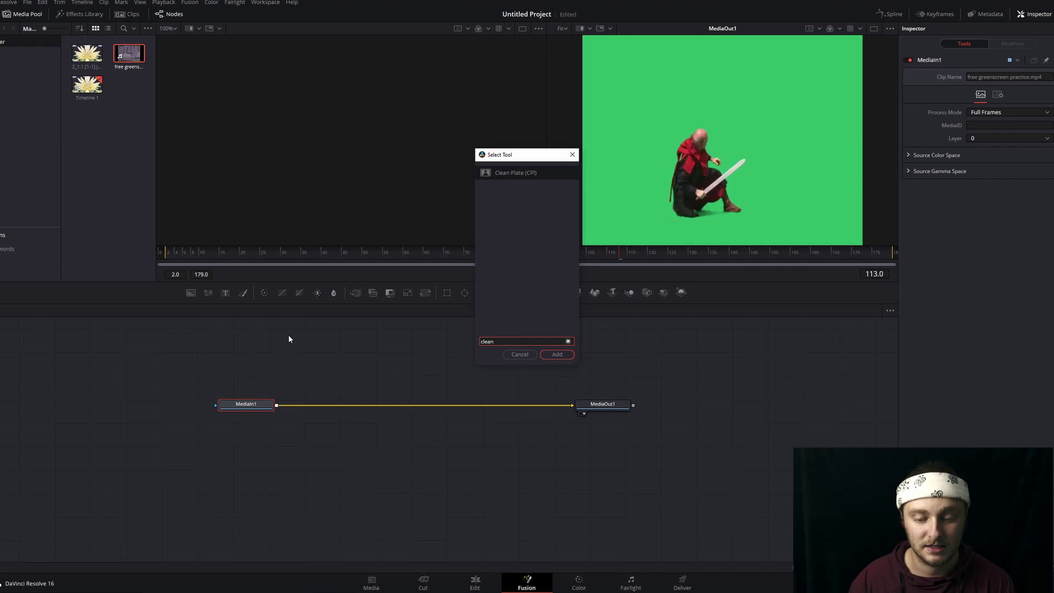
key("Return")
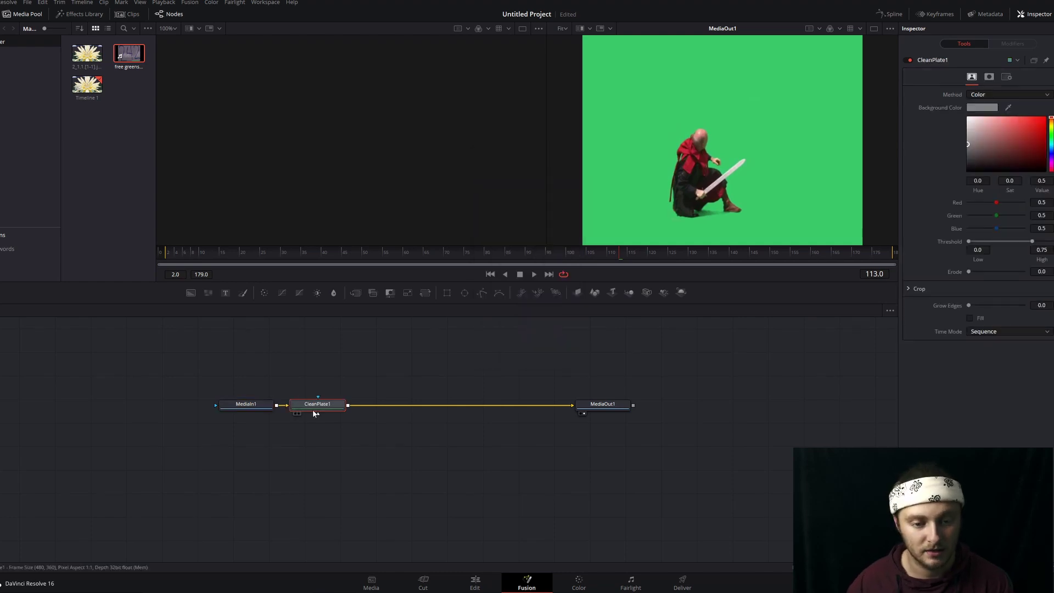
left_click_drag(315, 412, 320, 443)
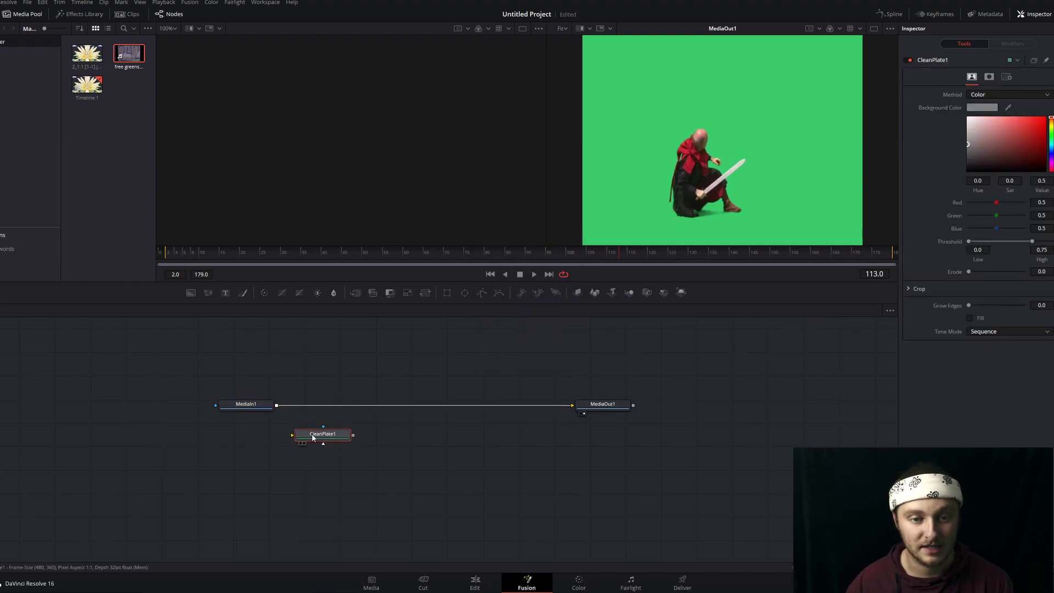
left_click_drag(277, 407, 316, 448)
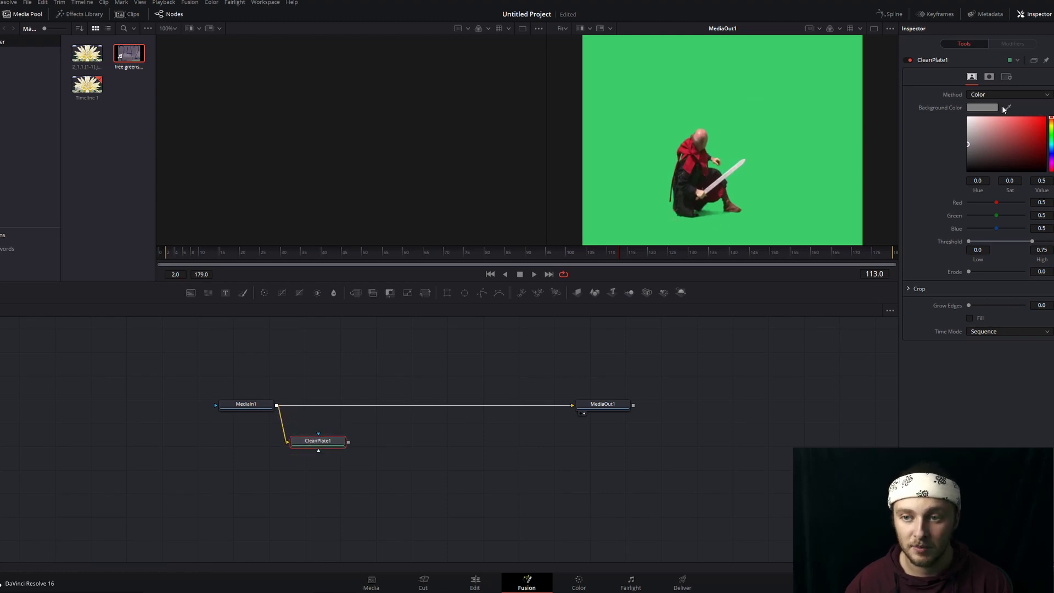
Step: Set CleanPlate1's Method to Ranges and sample the green backdrop in the viewer
left_click(991, 93)
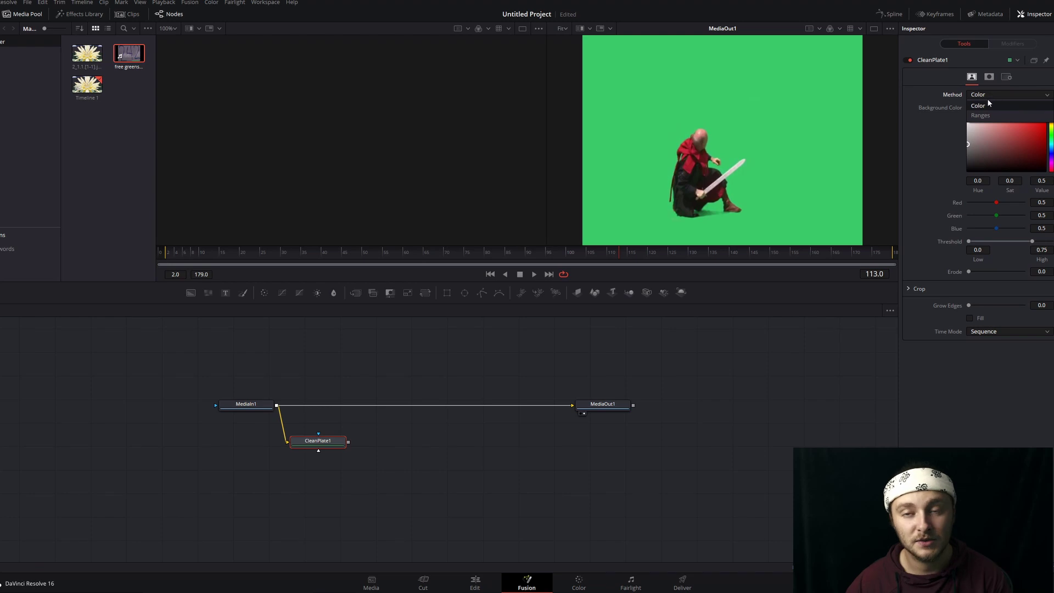
left_click(983, 115)
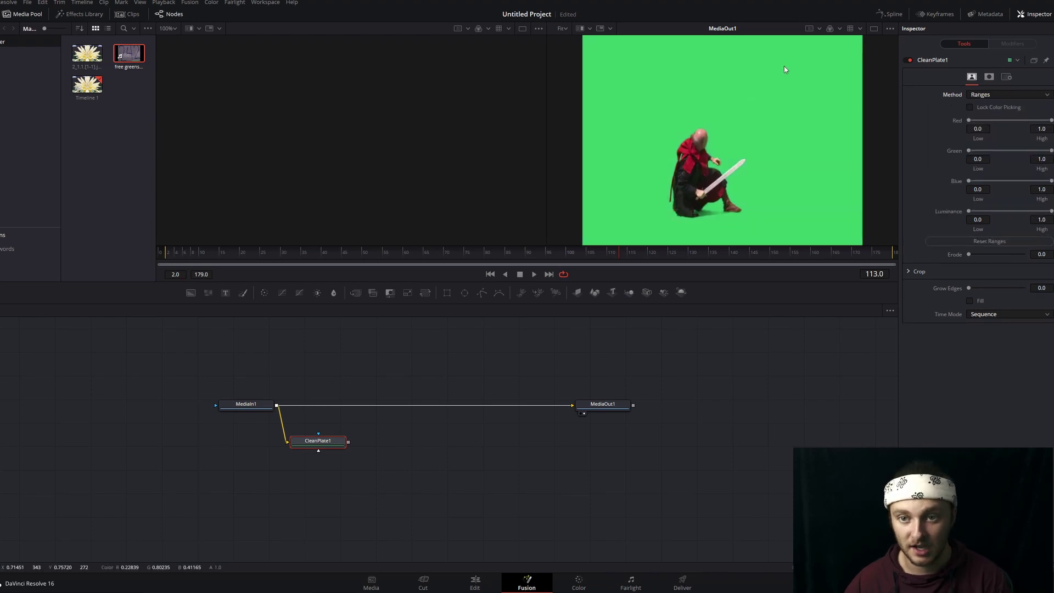
left_click_drag(750, 45, 788, 111)
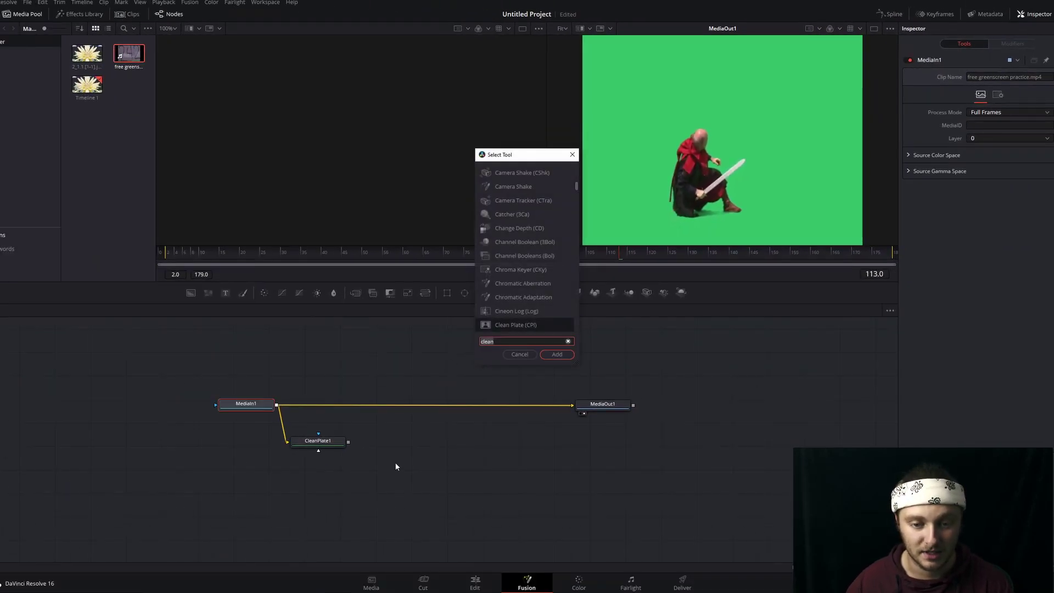
Step: Add a Delta Keyer node and insert it between MediaIn1 and MediaOut1
left_click(489, 364)
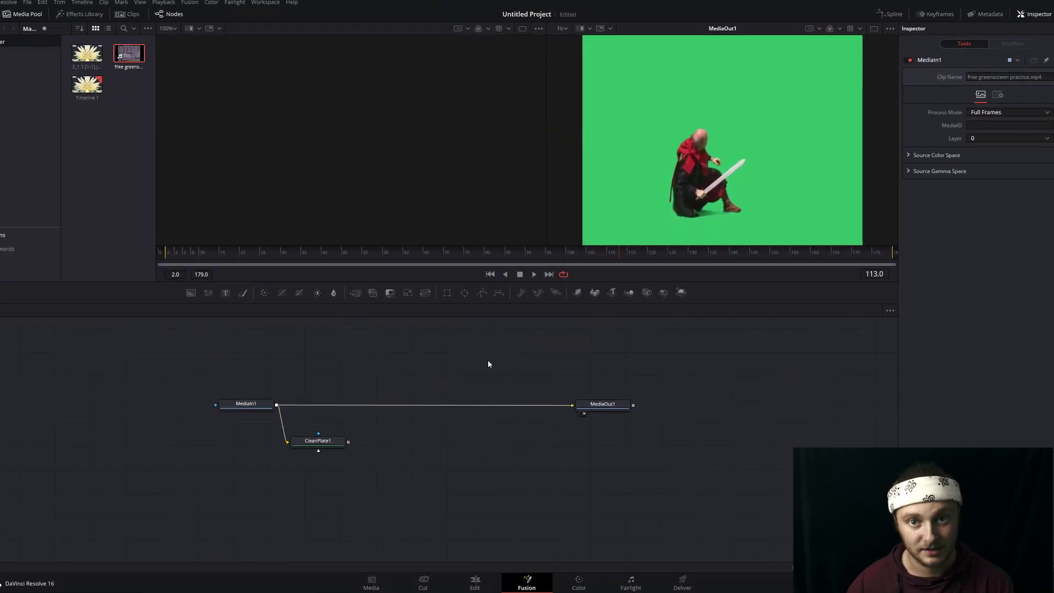
key("shift+space")
type("del")
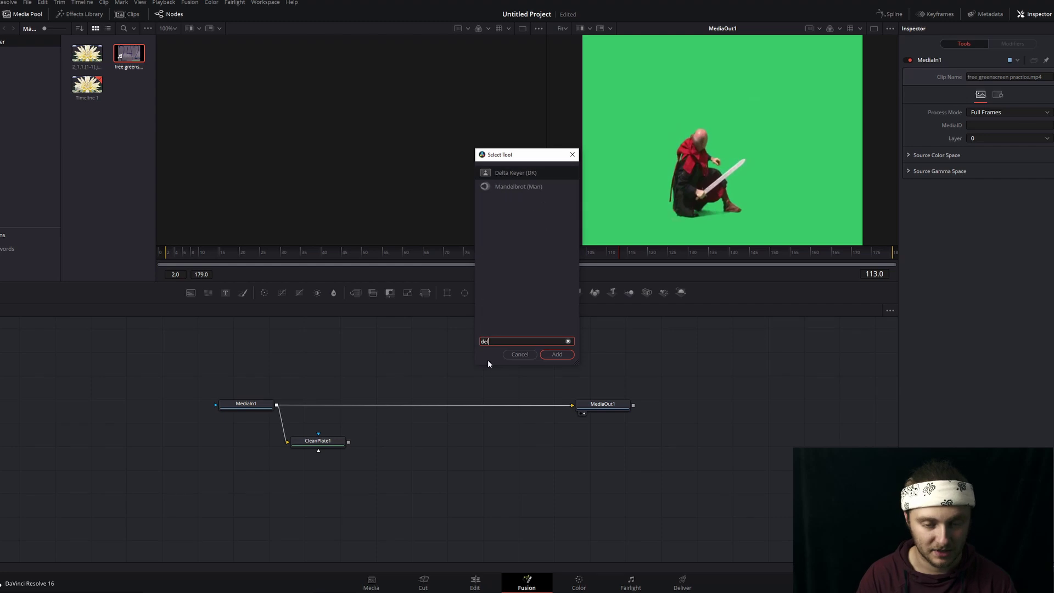
key("Return")
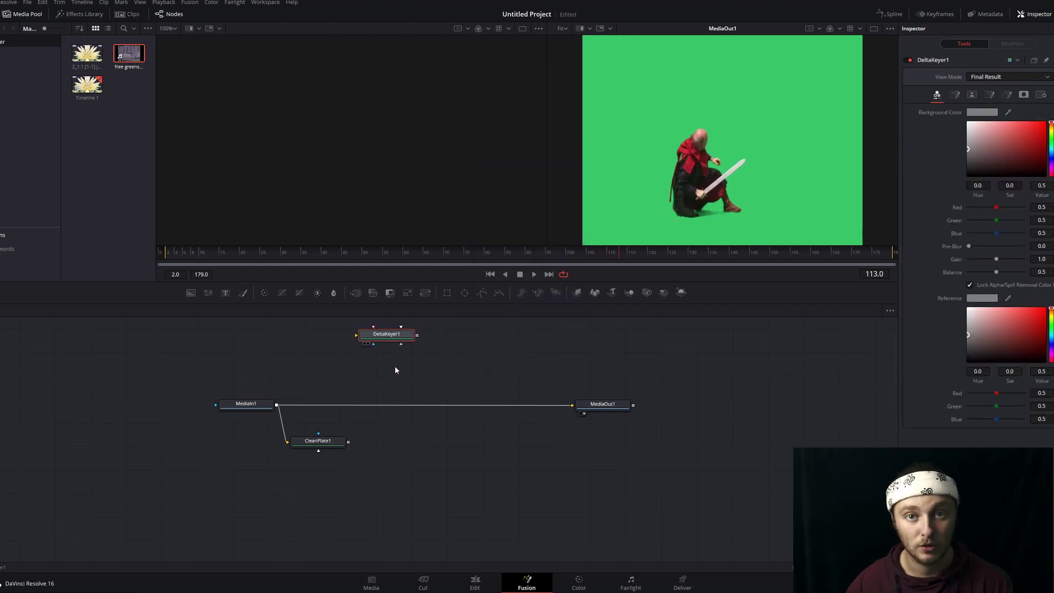
left_click_drag(389, 337, 407, 391)
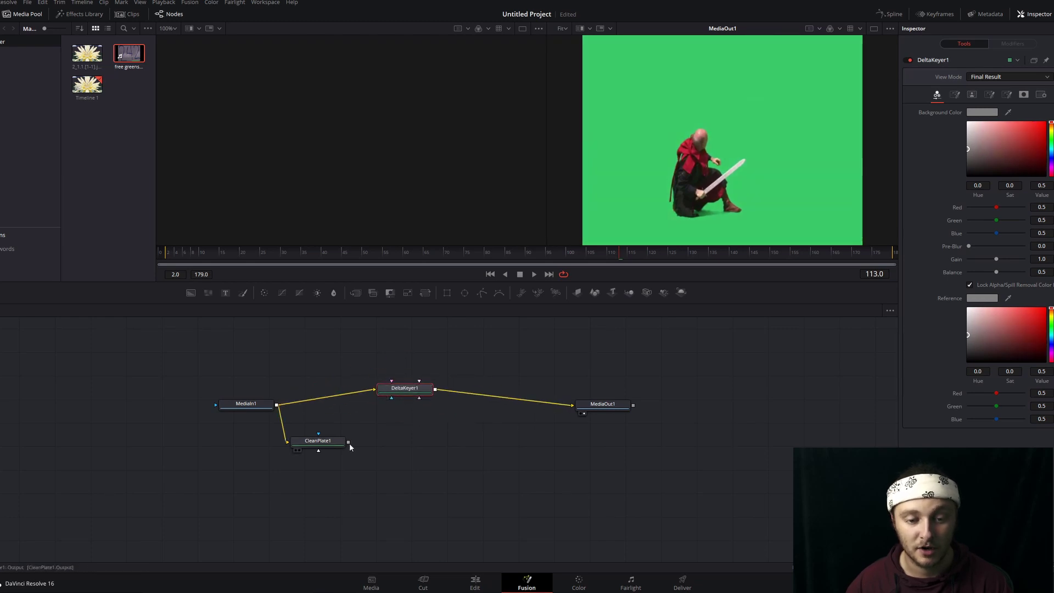
Step: Wire CleanPlate1's output into DeltaKeyer1's Clean Plate input and select CleanPlate1
left_click_drag(349, 443, 402, 390)
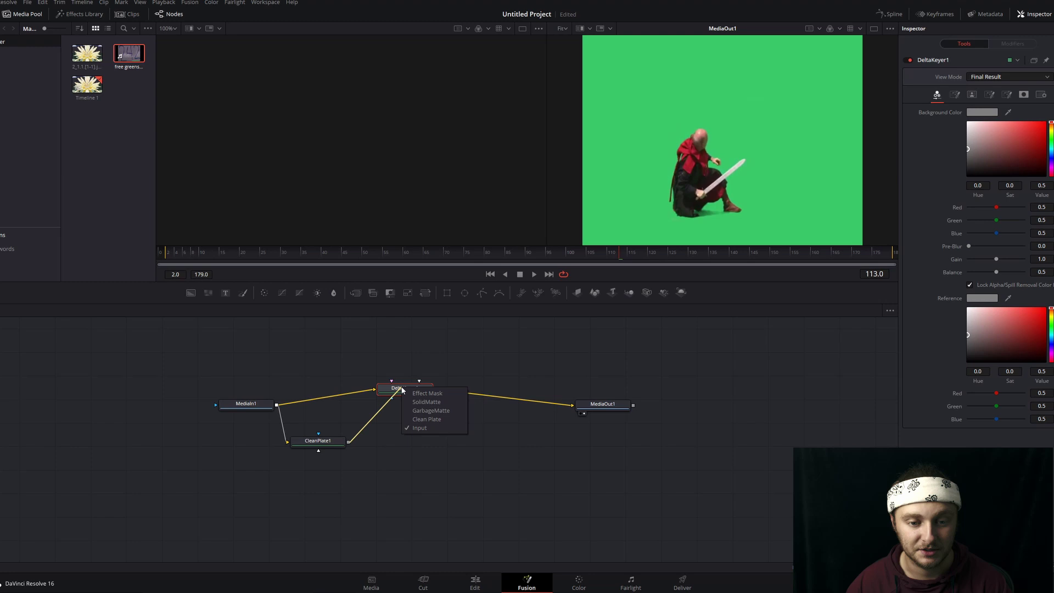
left_click(428, 420)
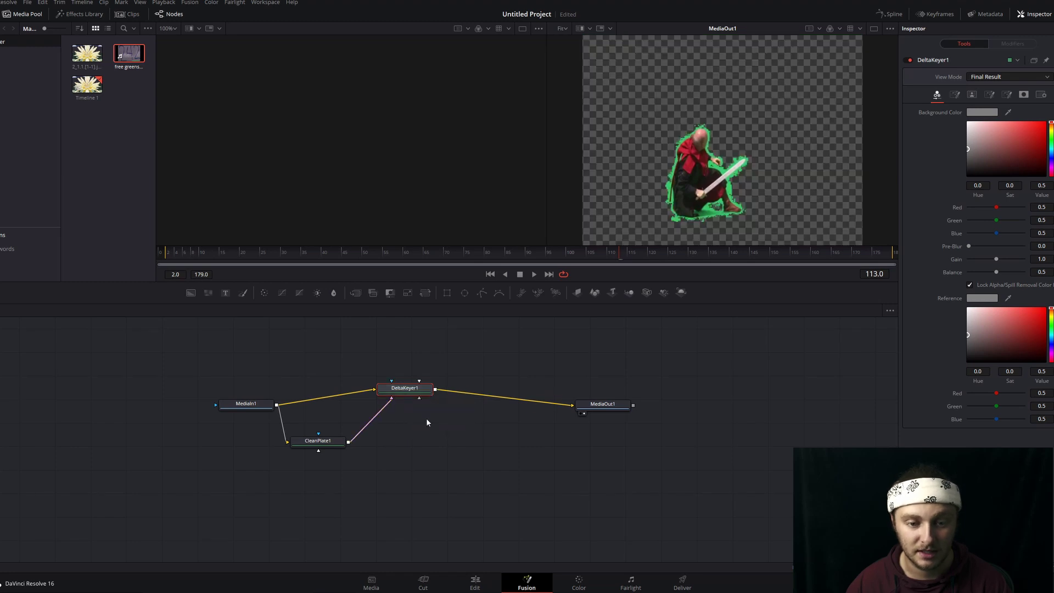
left_click(331, 443)
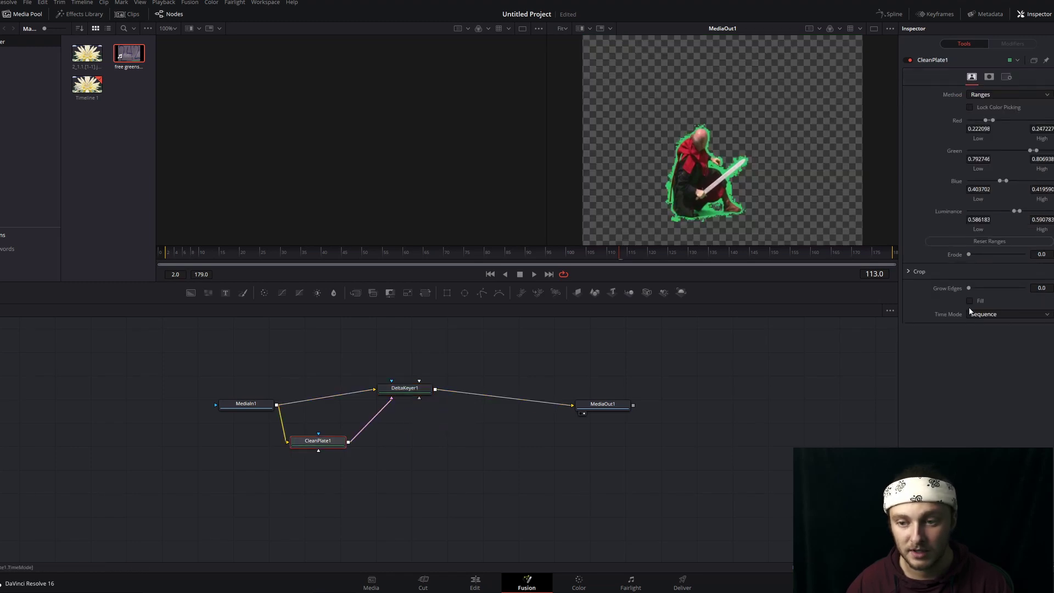
Step: Grow CleanPlate1's edges to 0.1543, show it in the left viewer, and lower DeltaKeyer1's Pre-Blur
left_click_drag(970, 288, 1011, 287)
key("1")
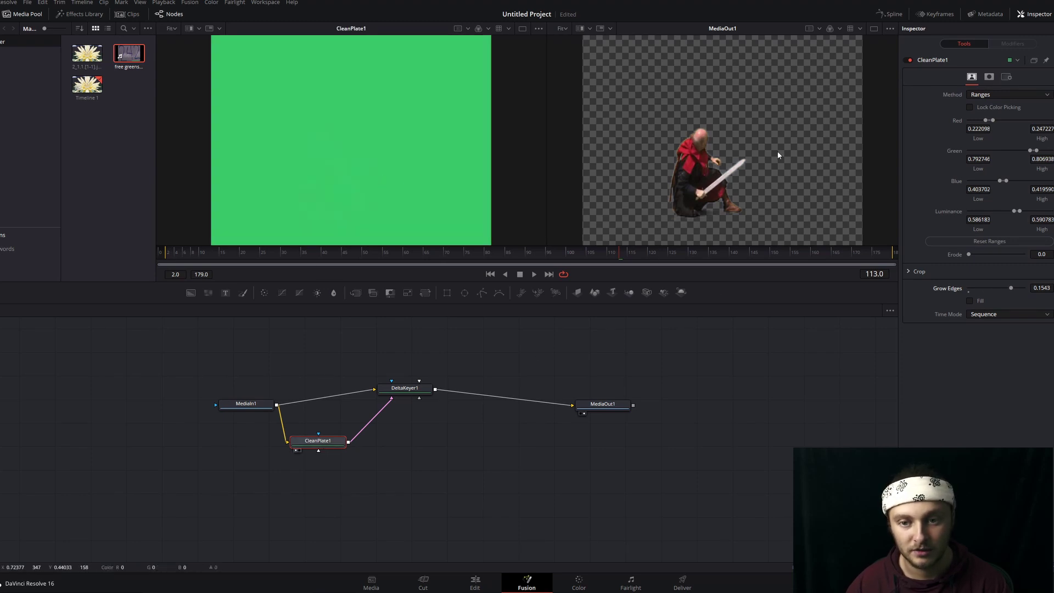
left_click(405, 387)
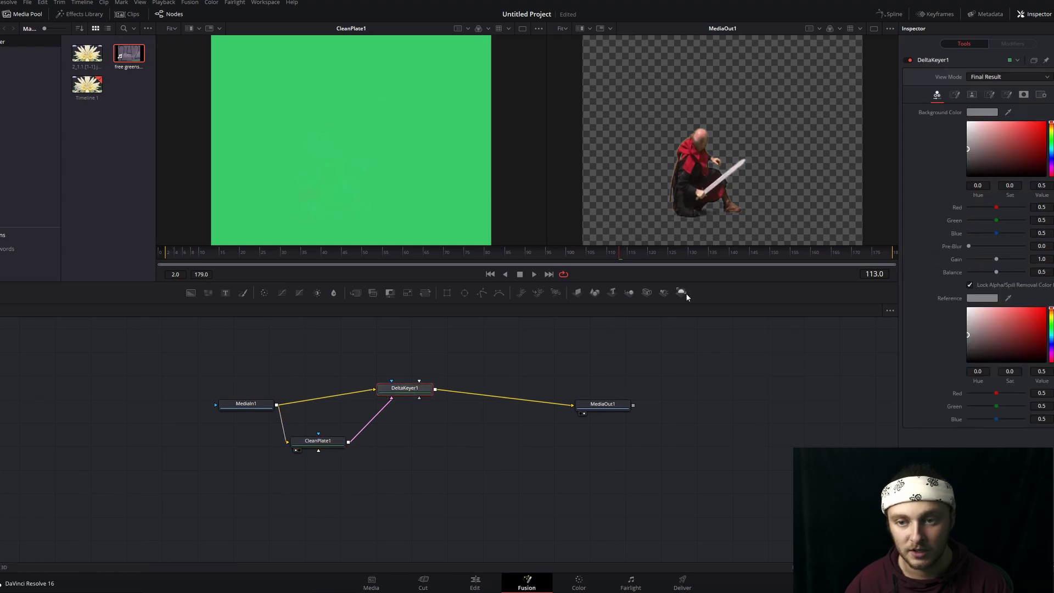
left_click(958, 94)
left_click(937, 95)
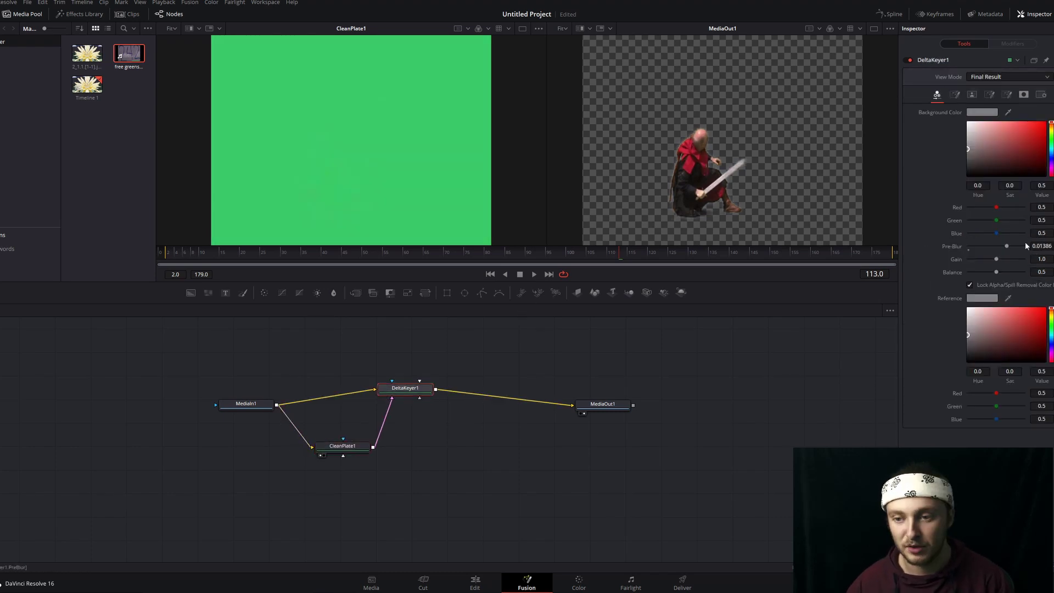
left_click_drag(1005, 245, 927, 249)
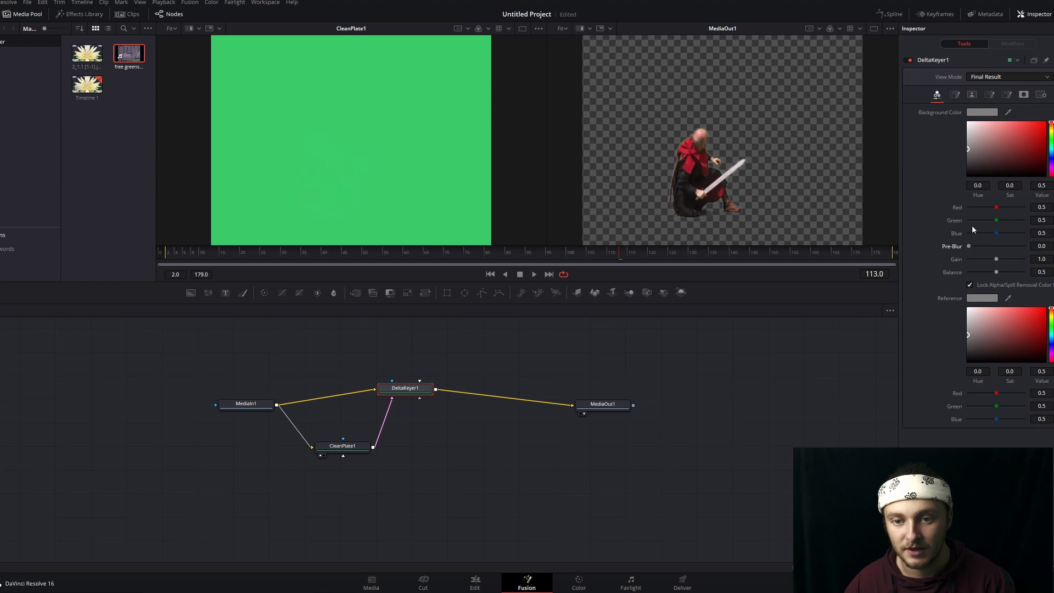
Step: Raise DeltaKeyer1's Matte Threshold Low to 0.378 and inspect the zoomed matte edge
left_click(971, 96)
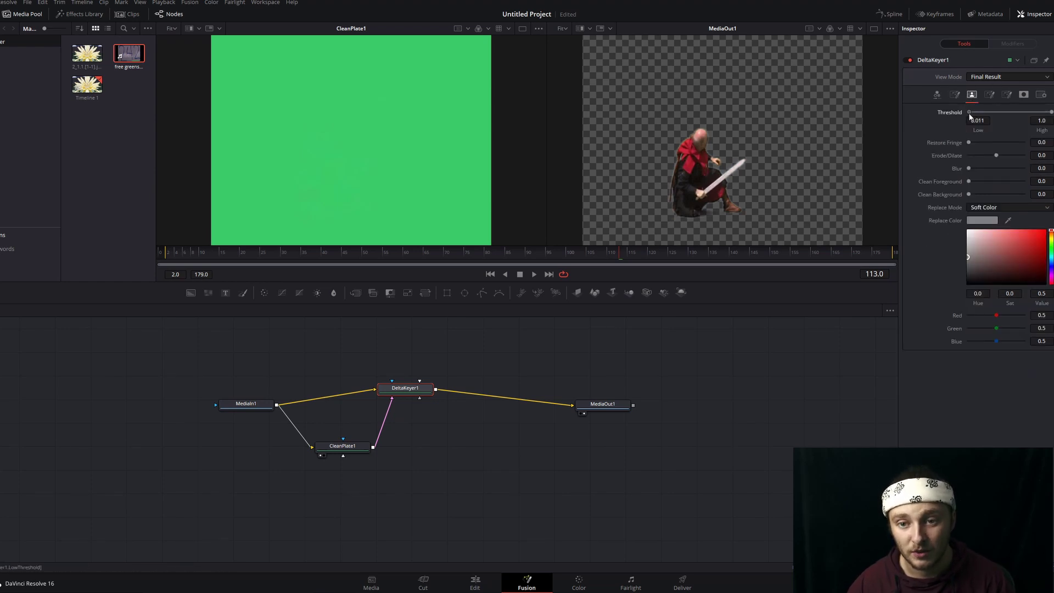
left_click_drag(985, 112, 998, 112)
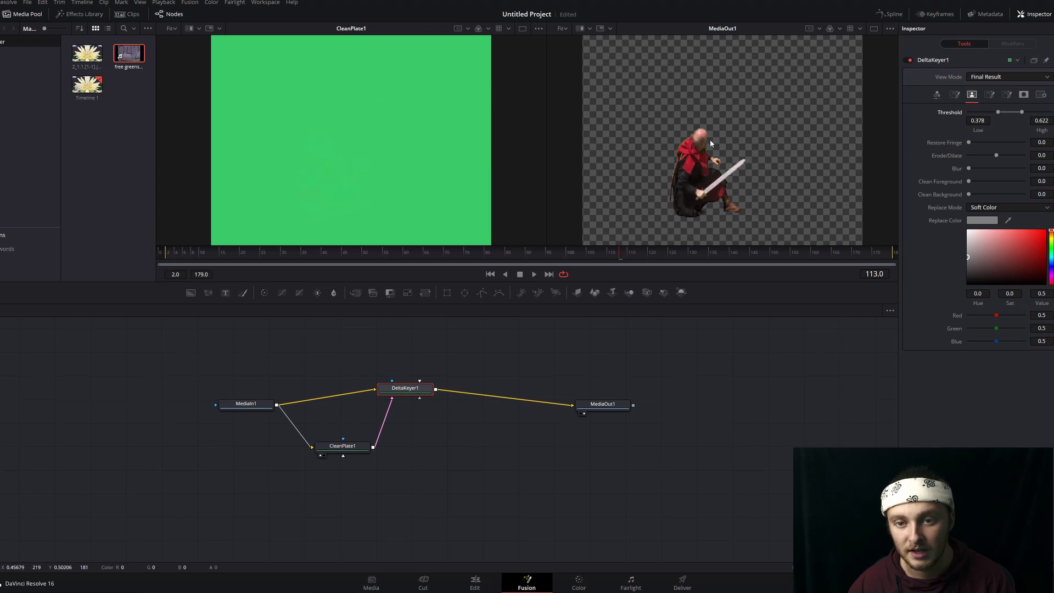
scroll(714, 163, "up", 2)
scroll(714, 167, "down", 2)
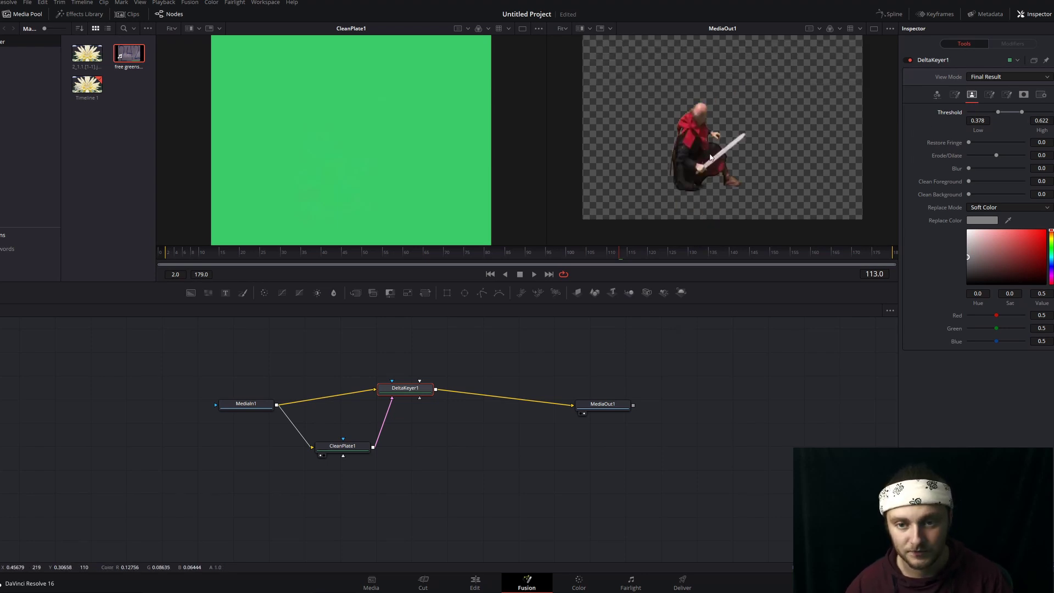
scroll(707, 134, "up", 3)
left_click_drag(762, 144, 740, 161)
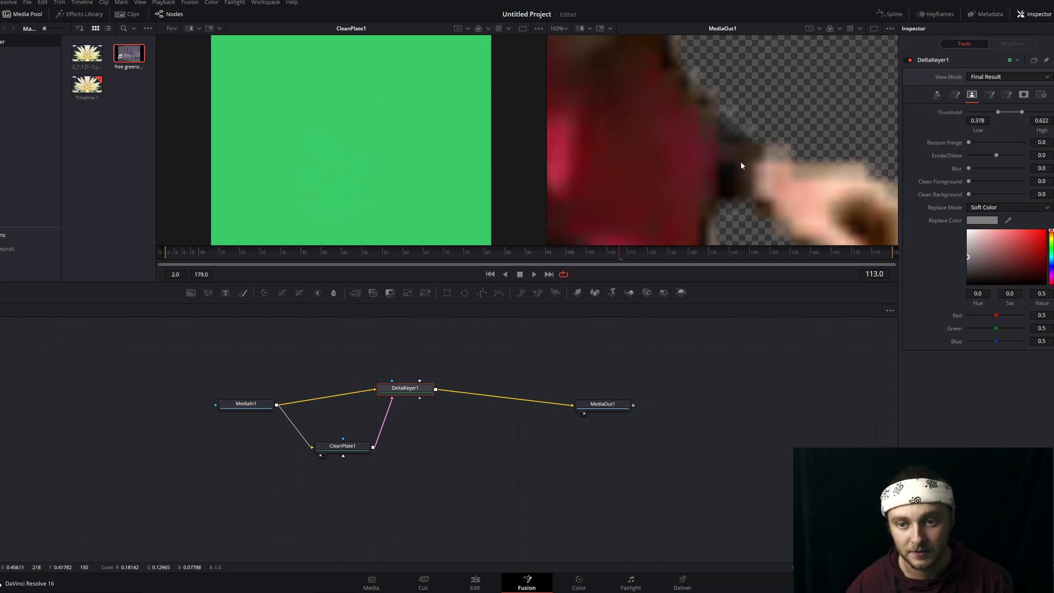
Step: Erode the matte edge to an Erode/Dilate of -0.0016
left_click_drag(994, 153, 993, 153)
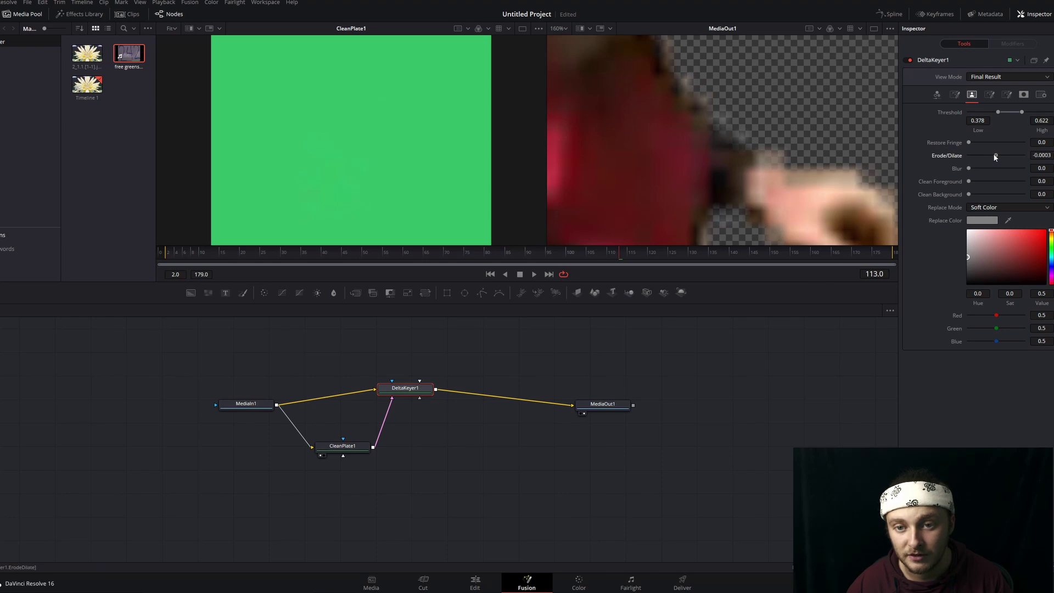
scroll(740, 186, "down", 2)
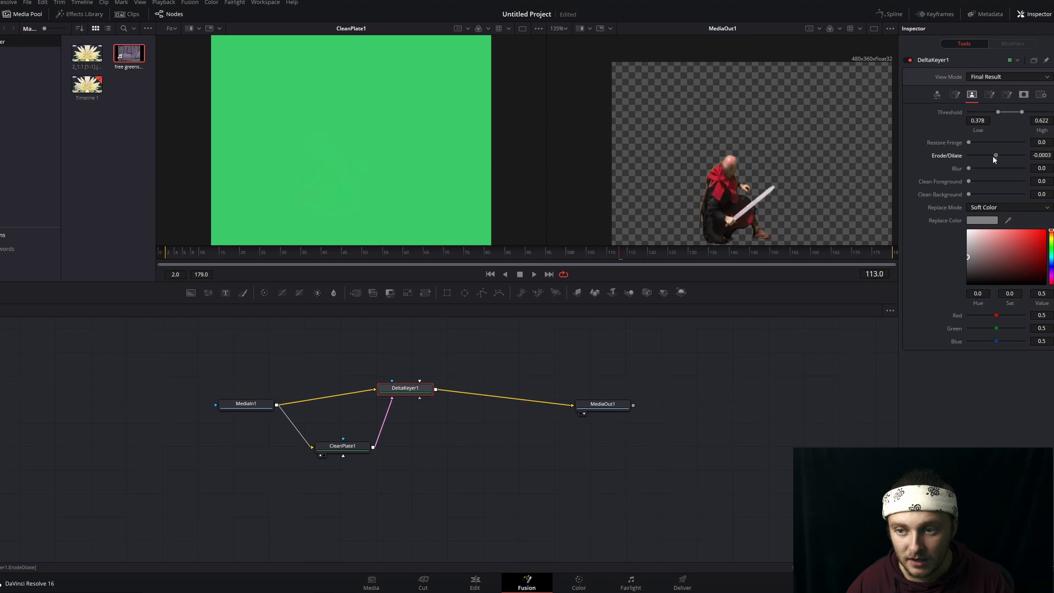
left_click_drag(993, 157, 992, 158)
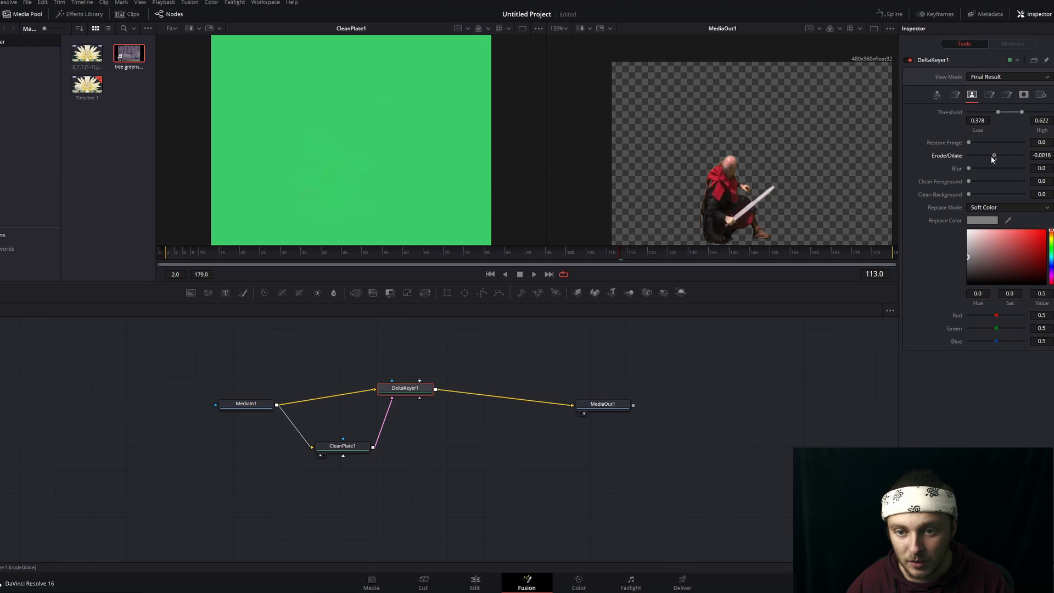
scroll(760, 173, "down", 1)
scroll(759, 173, "up", 1)
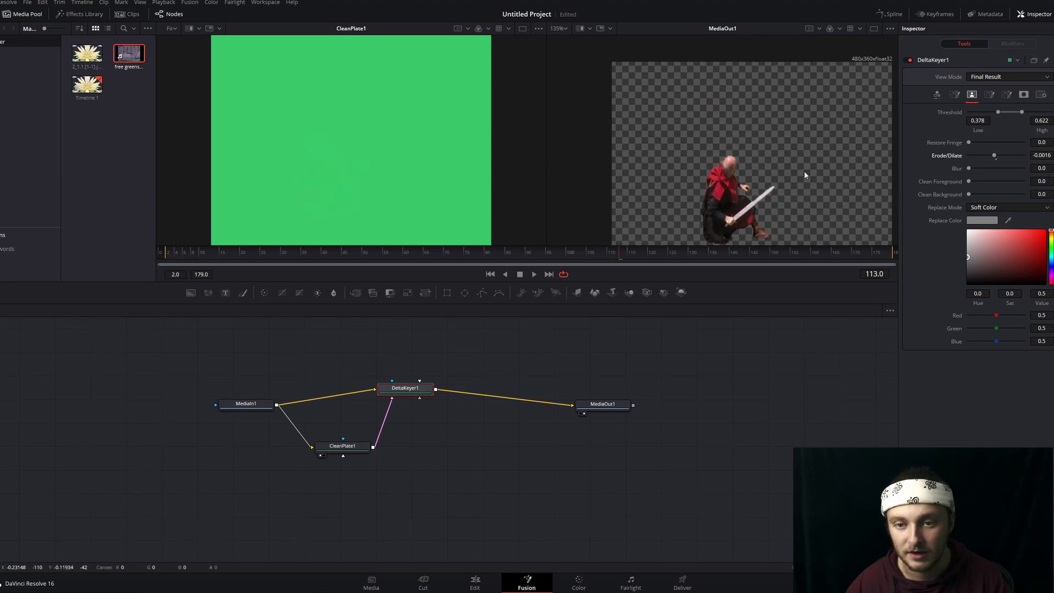
scroll(760, 173, "down", 1)
Step: Play the keyed shot from the first frame, then select CleanPlate1 to review it
left_click(226, 256)
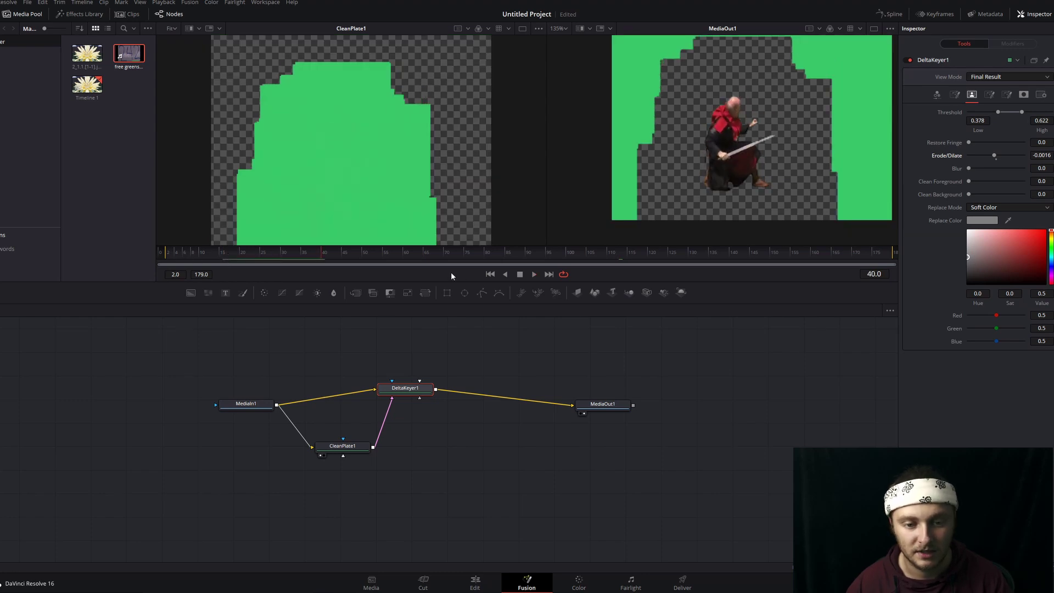
left_click(332, 445)
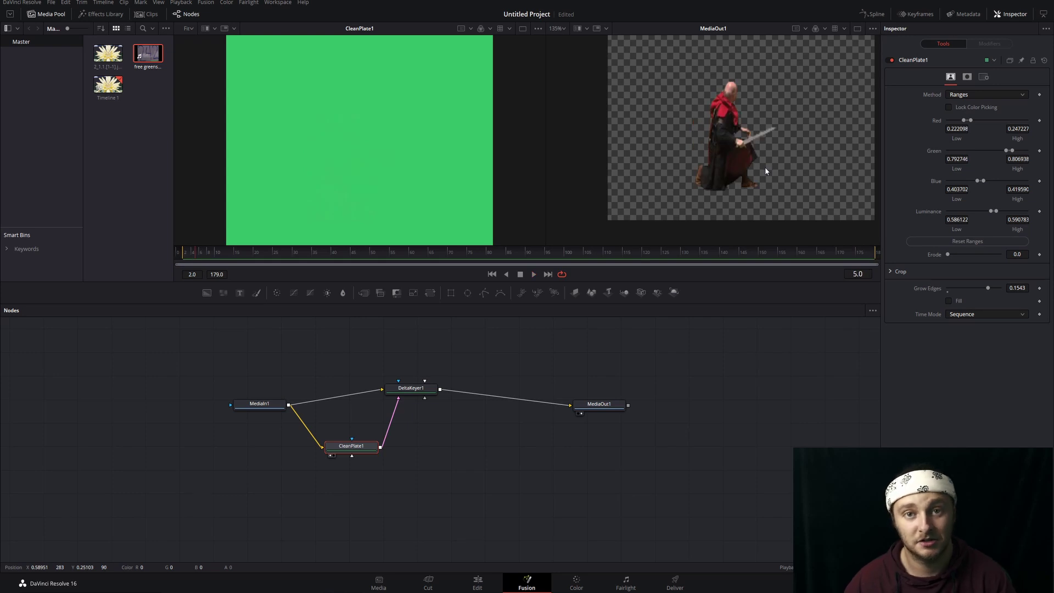
Step: Return to the Edit page and play the swordsman-over-flower composite
left_click(477, 583)
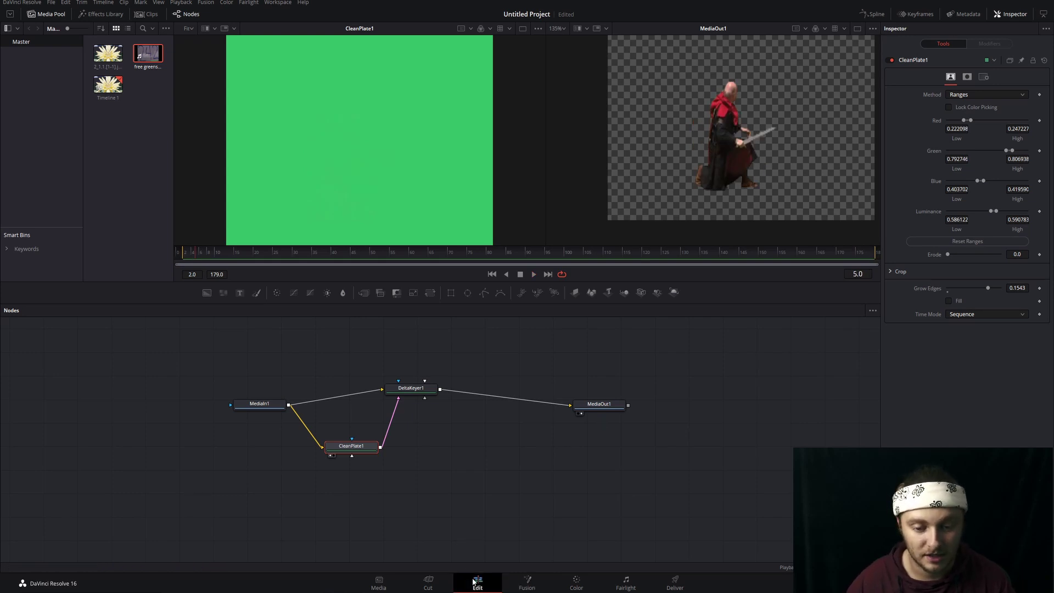
key("space")
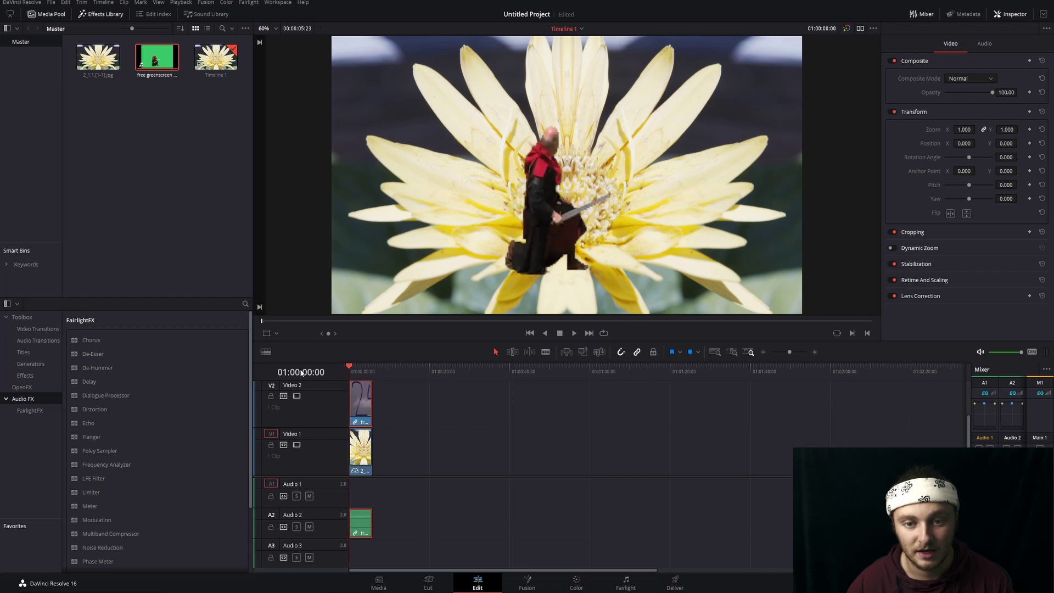